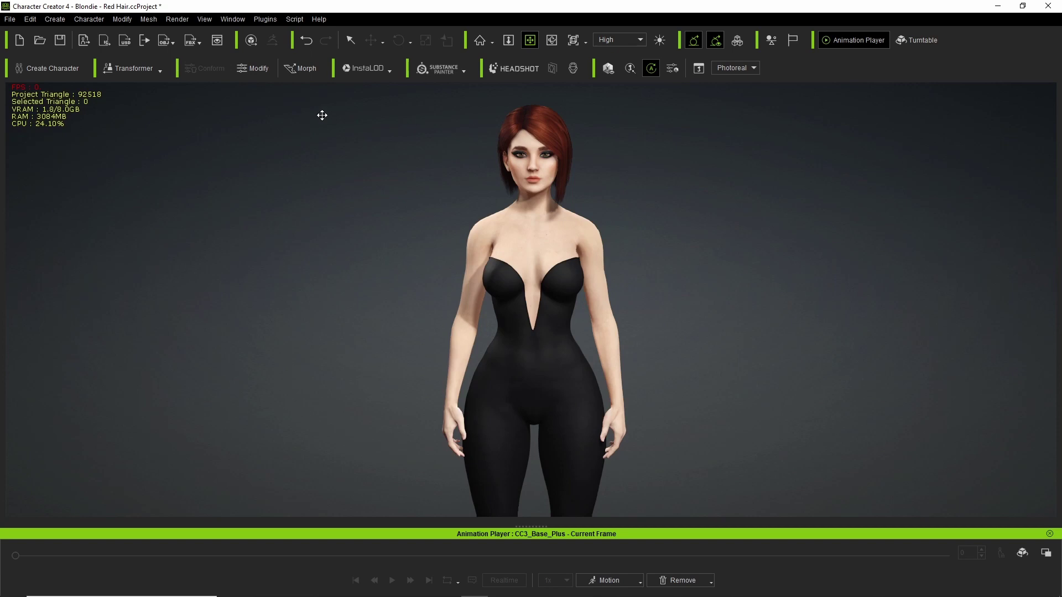
# Send the red-haired Character Creator 4 character to iClone 8, then return to DAZ Studio
pyautogui.click(350, 40)
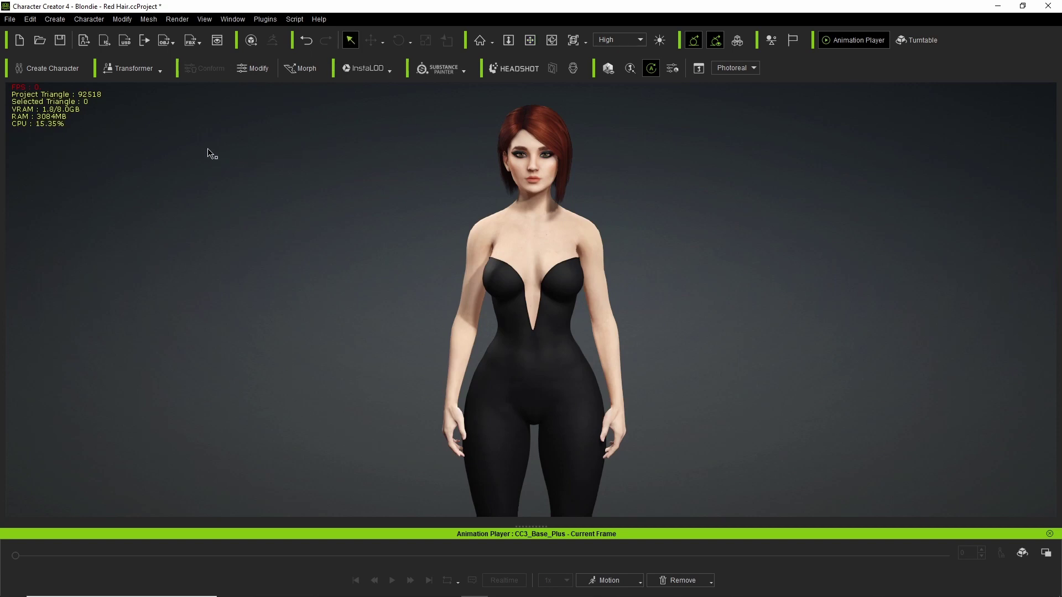
pyautogui.click(109, 41)
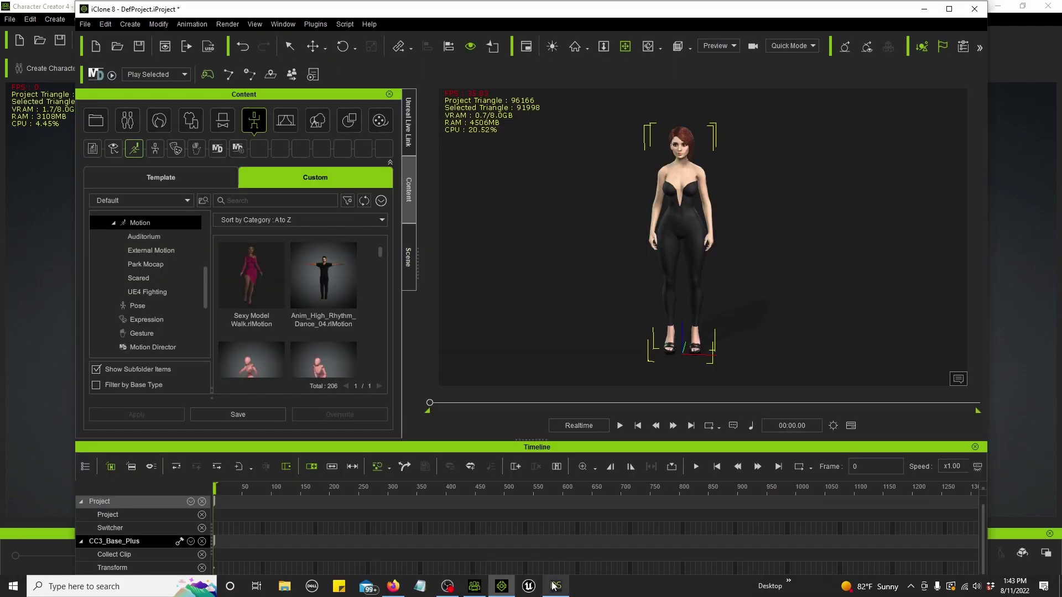
pyautogui.click(556, 586)
# Open the Blondie.duf scene from the recent files list
pyautogui.click(7, 18)
pyautogui.moveTo(41, 68)
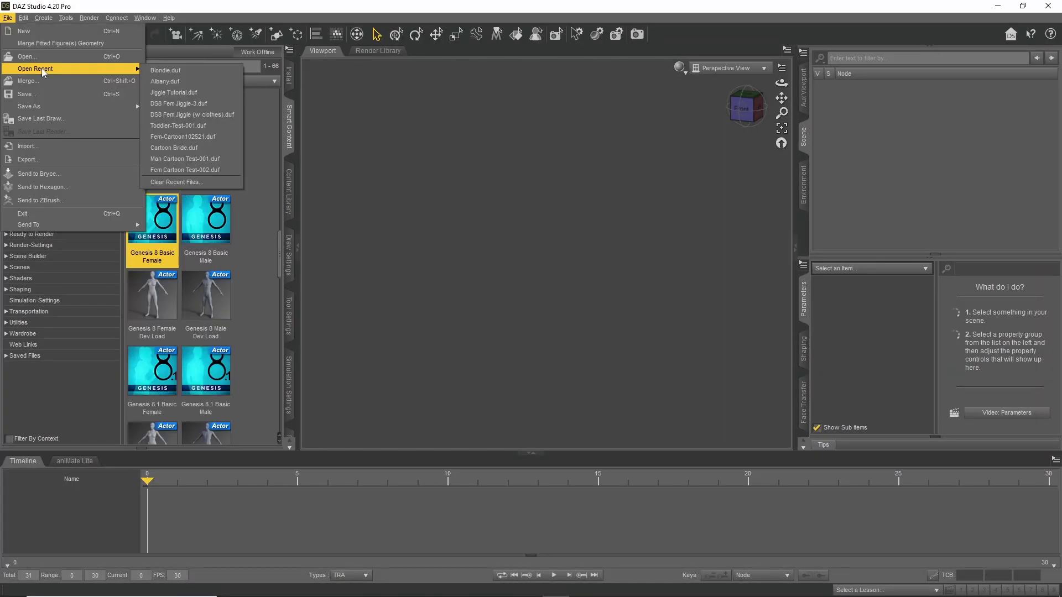
pyautogui.click(187, 69)
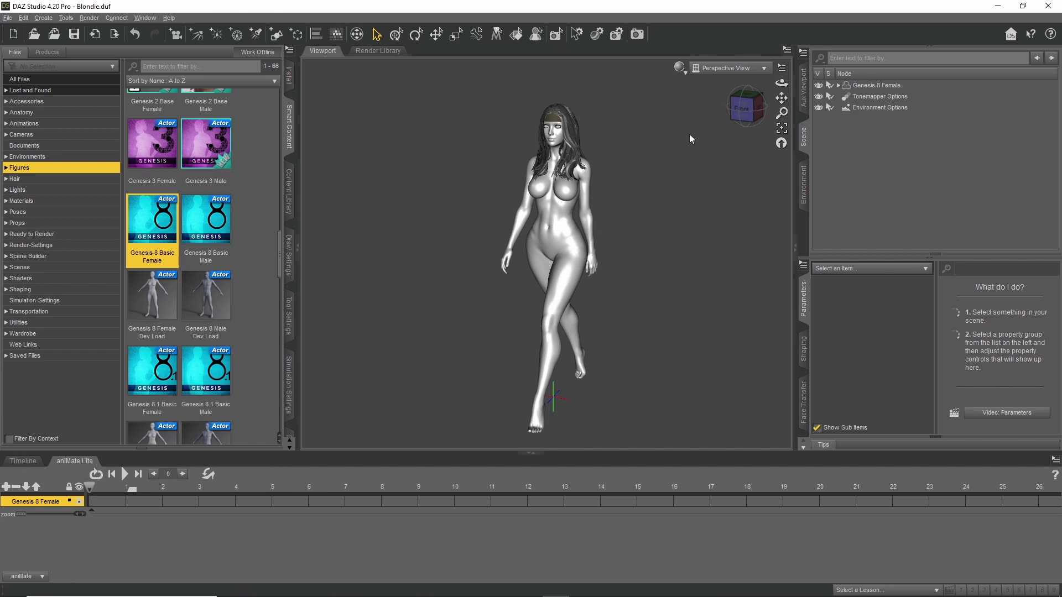
# Apply the FFW Flat Body M FWD walk from Animations to Genesis 8 Female
pyautogui.click(33, 123)
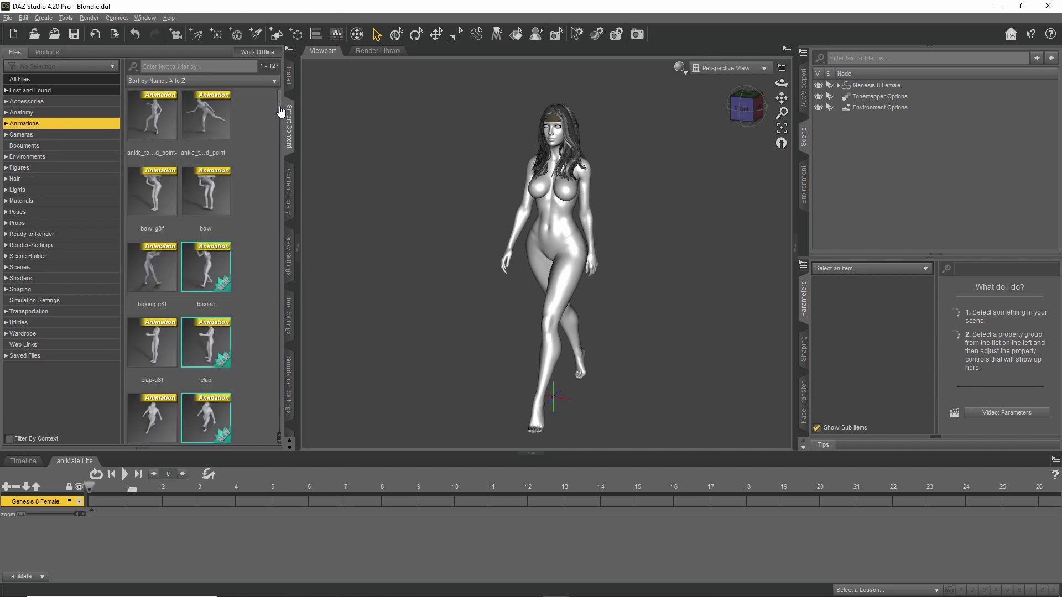
pyautogui.moveTo(281, 112); pyautogui.dragTo(277, 157)
pyautogui.moveTo(152, 188); pyautogui.dragTo(555, 225)
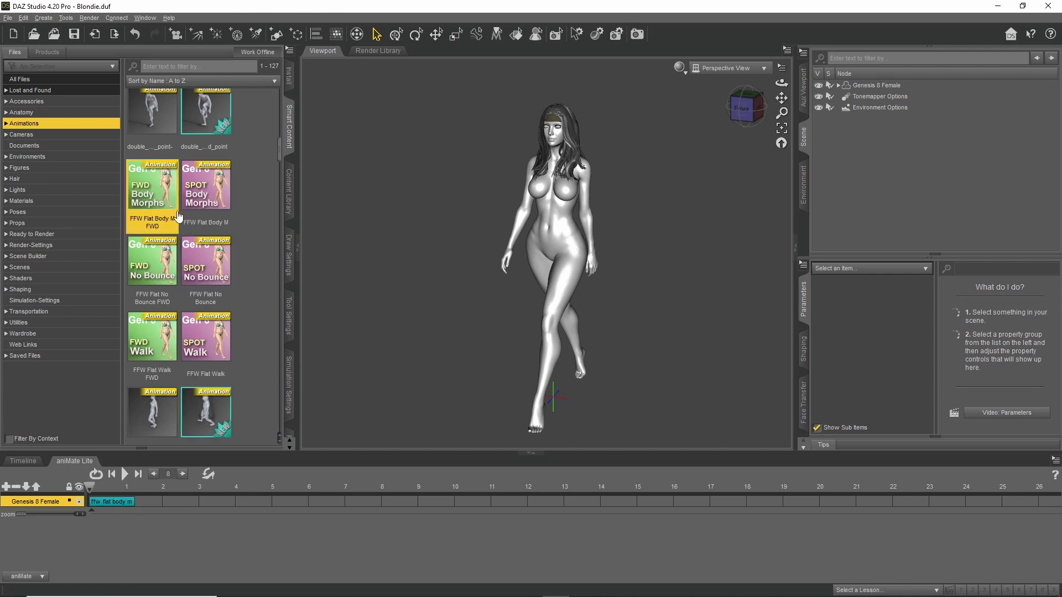
# Replace the aniMate block with six FFW Flat Body M FWD clips on the track
pyautogui.rightClick(127, 501)
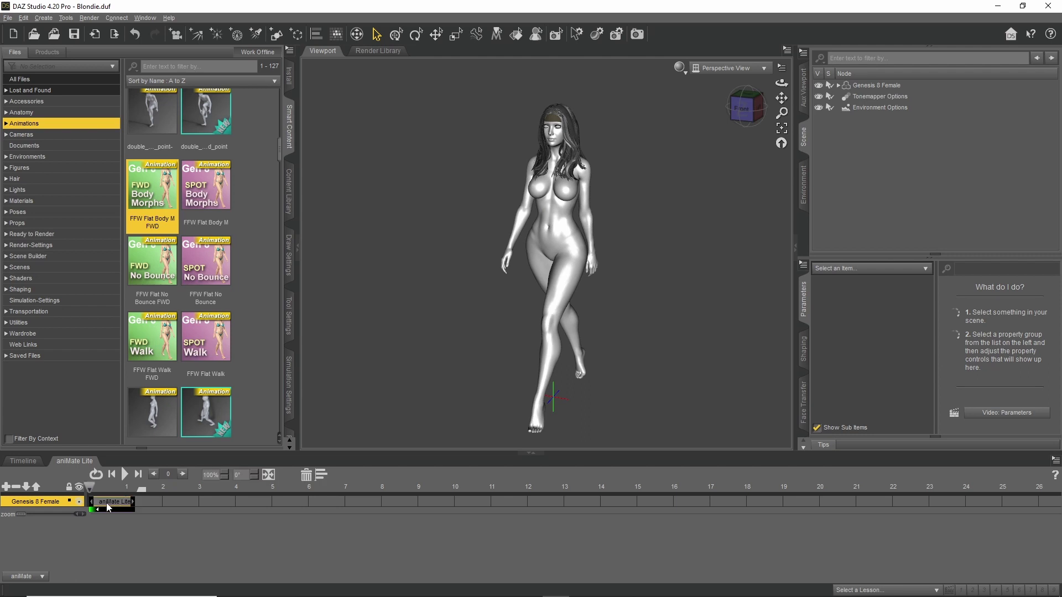
pyautogui.click(126, 532)
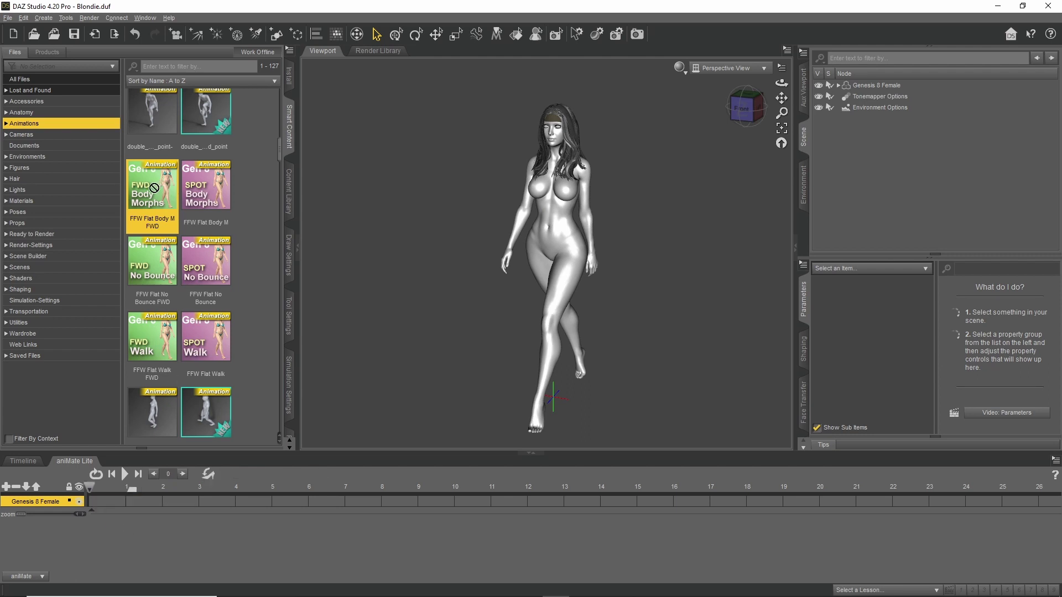
pyautogui.moveTo(153, 216)
pyautogui.mouseDown()
pyautogui.moveTo(135, 479)
pyautogui.moveTo(122, 507)
pyautogui.moveTo(91, 506)
pyautogui.mouseUp()
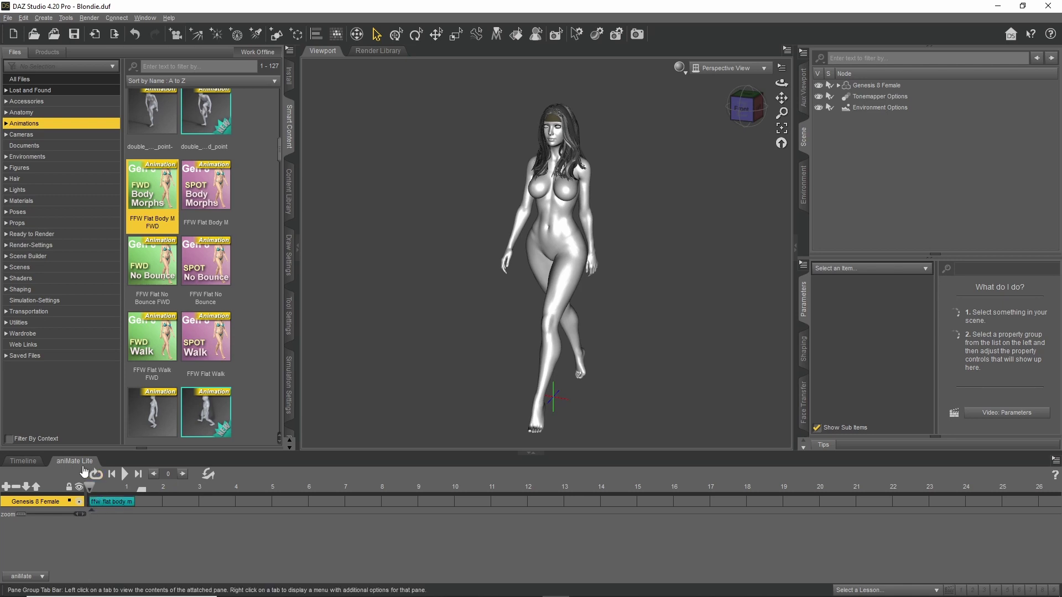
pyautogui.moveTo(155, 231); pyautogui.dragTo(140, 505)
pyautogui.moveTo(148, 229); pyautogui.dragTo(314, 509)
pyautogui.moveTo(154, 183); pyautogui.dragTo(159, 198)
pyautogui.moveTo(368, 512); pyautogui.dragTo(375, 513)
# Slide the walk clips left so all six sit back to back, then select them
pyautogui.moveTo(164, 502); pyautogui.dragTo(193, 502)
pyautogui.click(203, 502)
pyautogui.moveTo(280, 502); pyautogui.dragTo(246, 503)
pyautogui.moveTo(320, 502); pyautogui.dragTo(279, 502)
pyautogui.moveTo(388, 502); pyautogui.dragTo(334, 504)
pyautogui.click(360, 514)
pyautogui.click(353, 504)
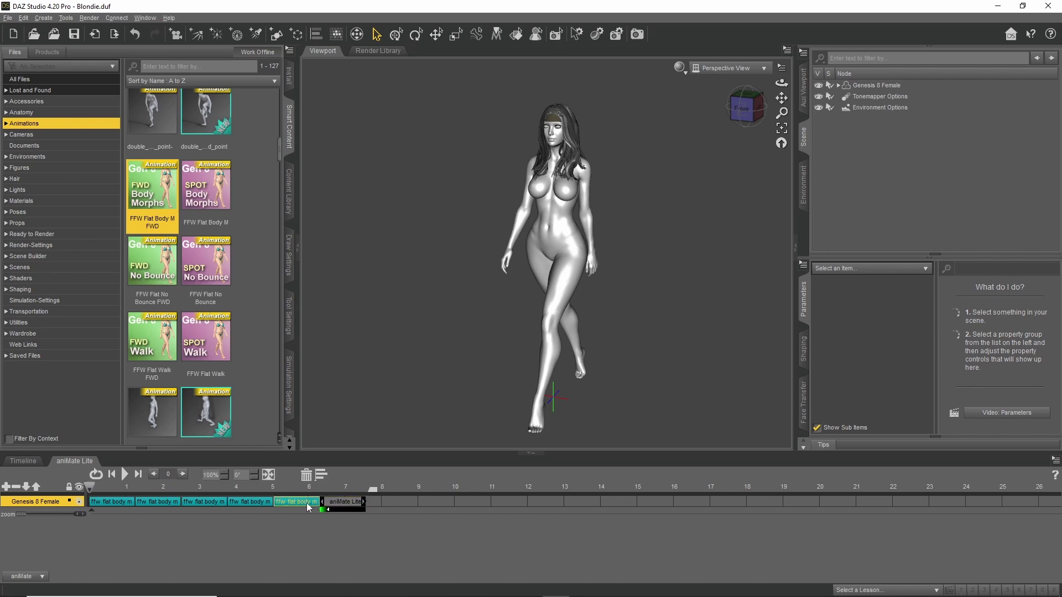
pyautogui.moveTo(308, 507); pyautogui.dragTo(121, 512)
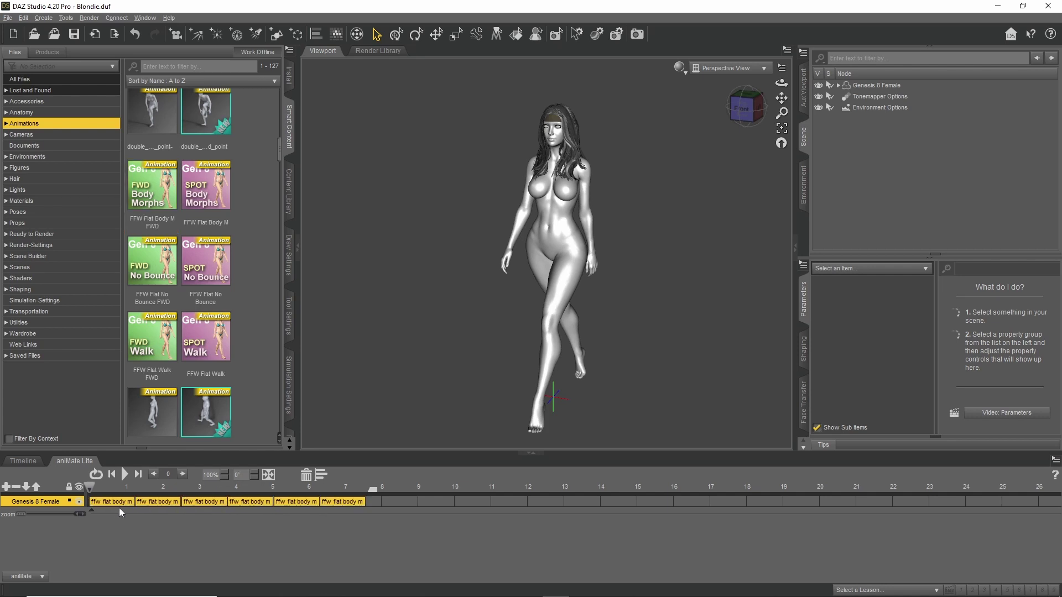
# Bake the six aniMate walk clips into studio keyframes, confirming with Yes
pyautogui.rightClick(267, 475)
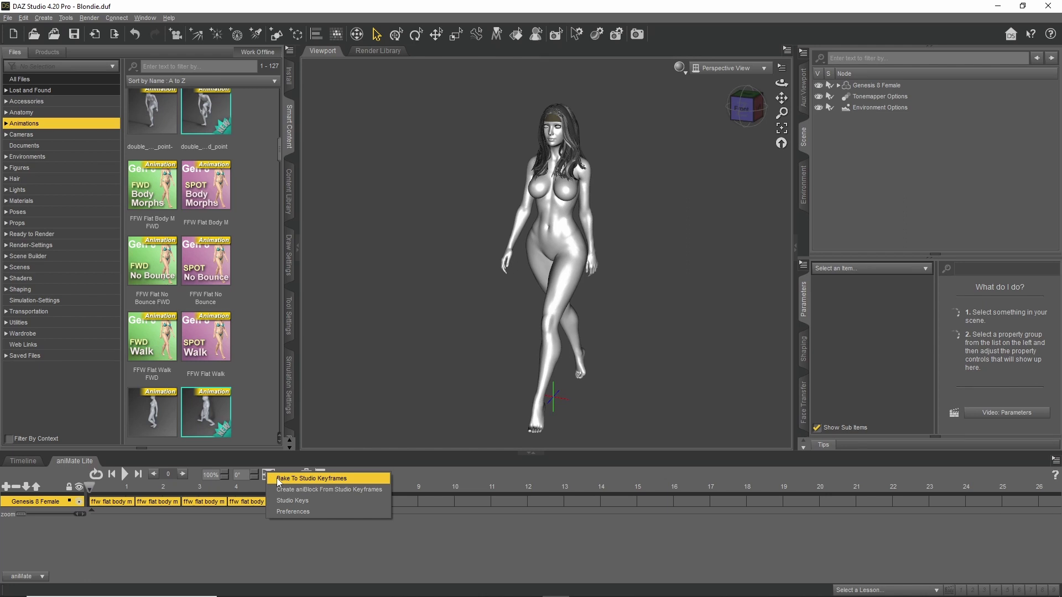
pyautogui.click(278, 479)
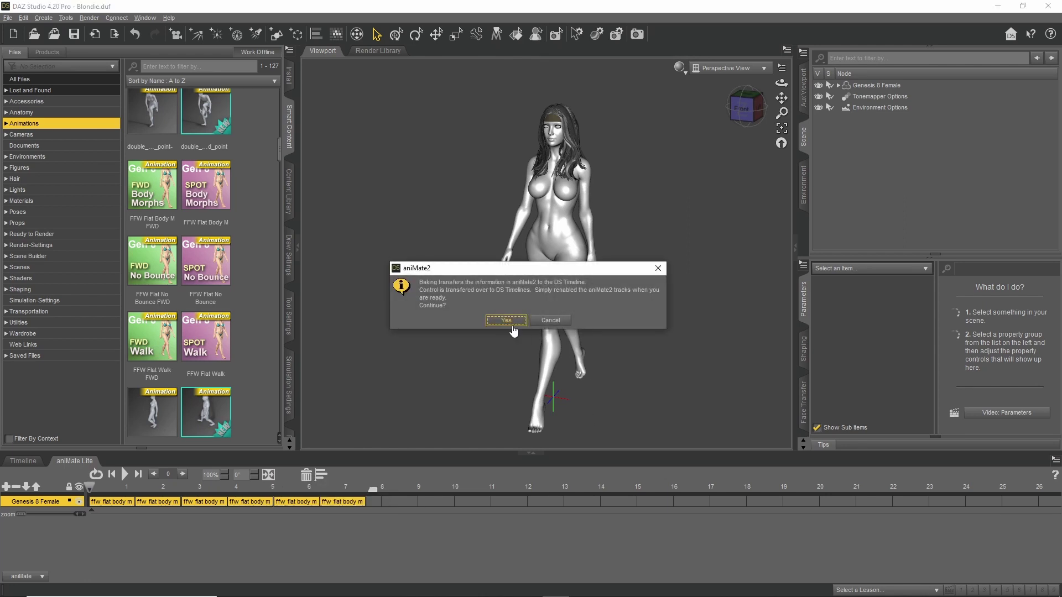
pyautogui.click(512, 325)
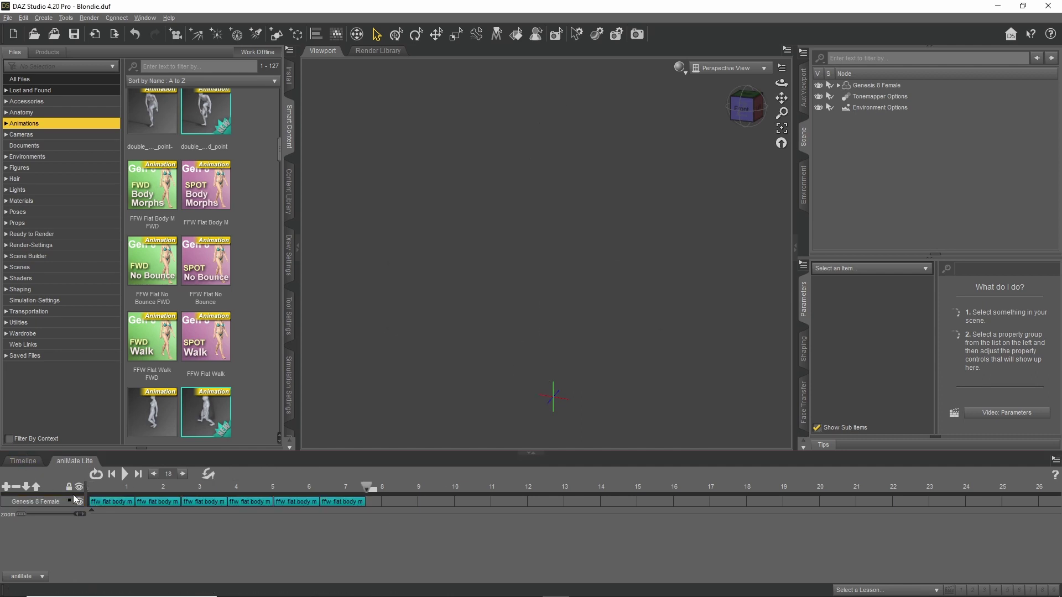
# Rewind the Timeline to frame 0, zoom out and view the figure from the front
pyautogui.click(22, 462)
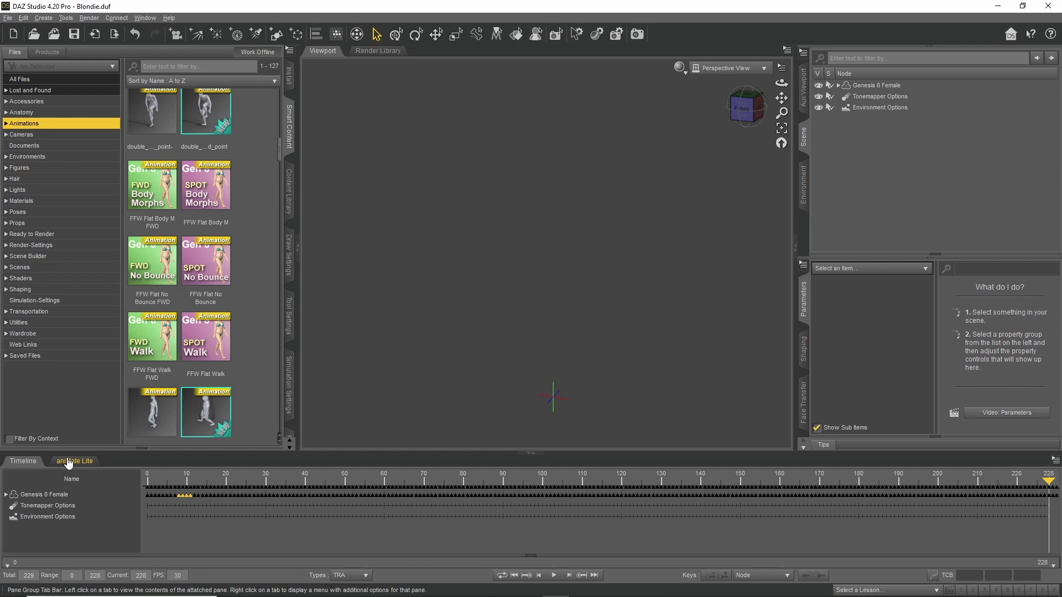
pyautogui.click(164, 476)
pyautogui.moveTo(166, 480); pyautogui.dragTo(147, 480)
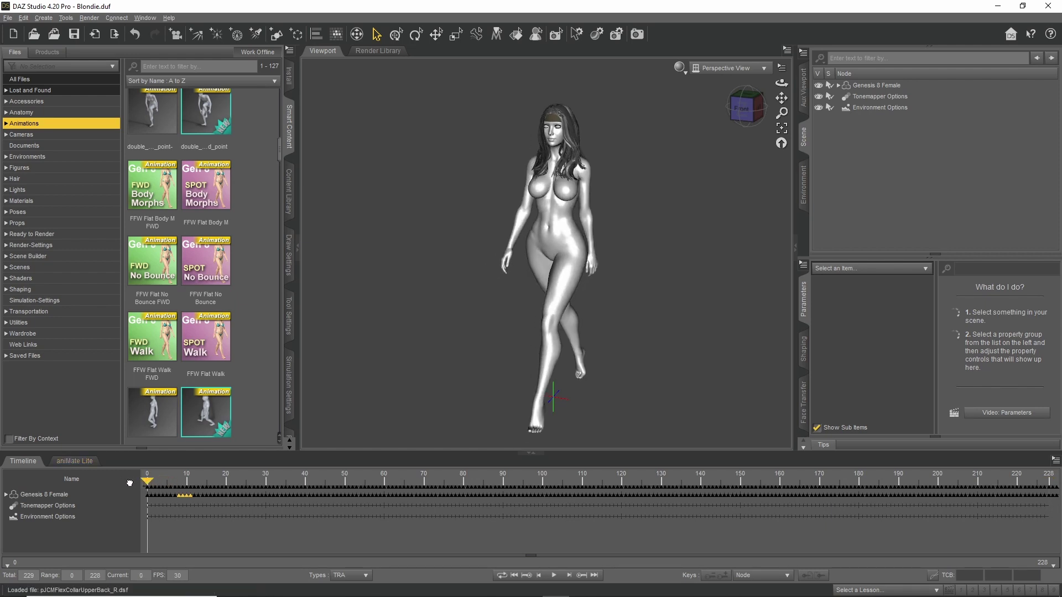
pyautogui.scroll(-6, 549, 292)
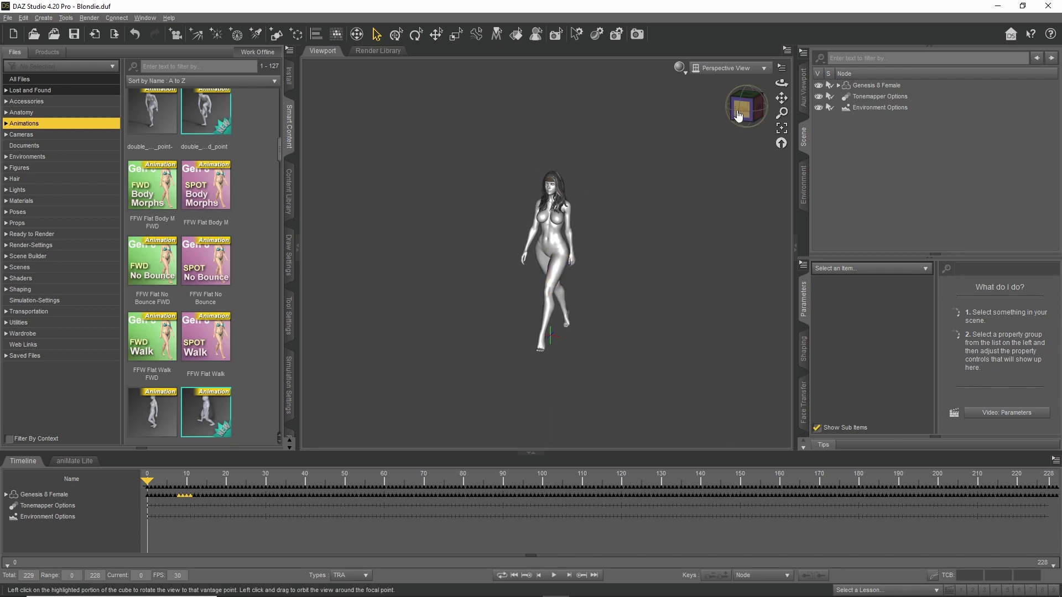
pyautogui.click(738, 115)
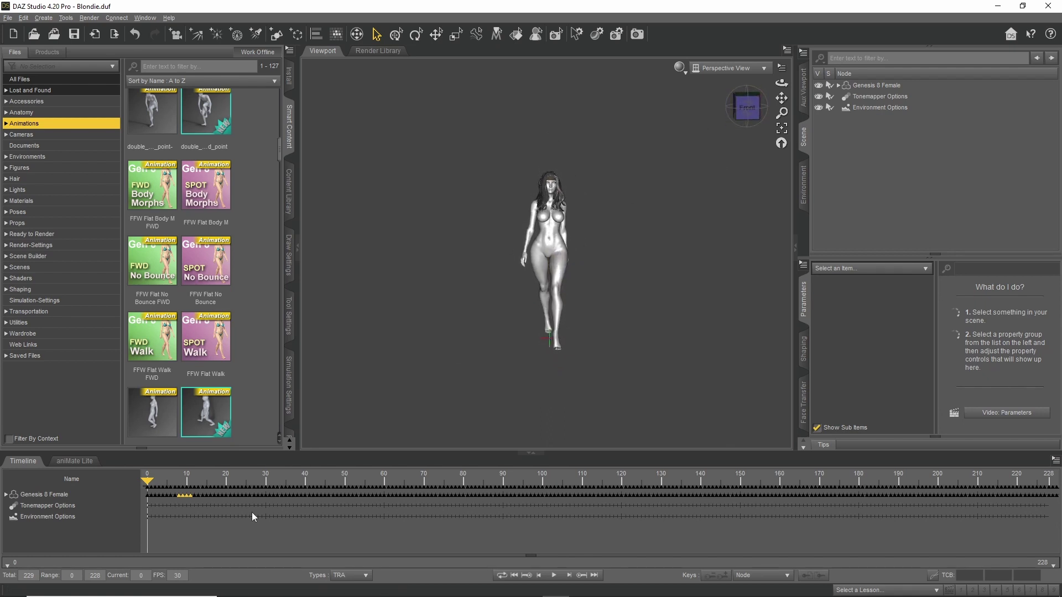
# Play the 228-frame baked walk, stop it, and rewind to frame 0
pyautogui.click(553, 576)
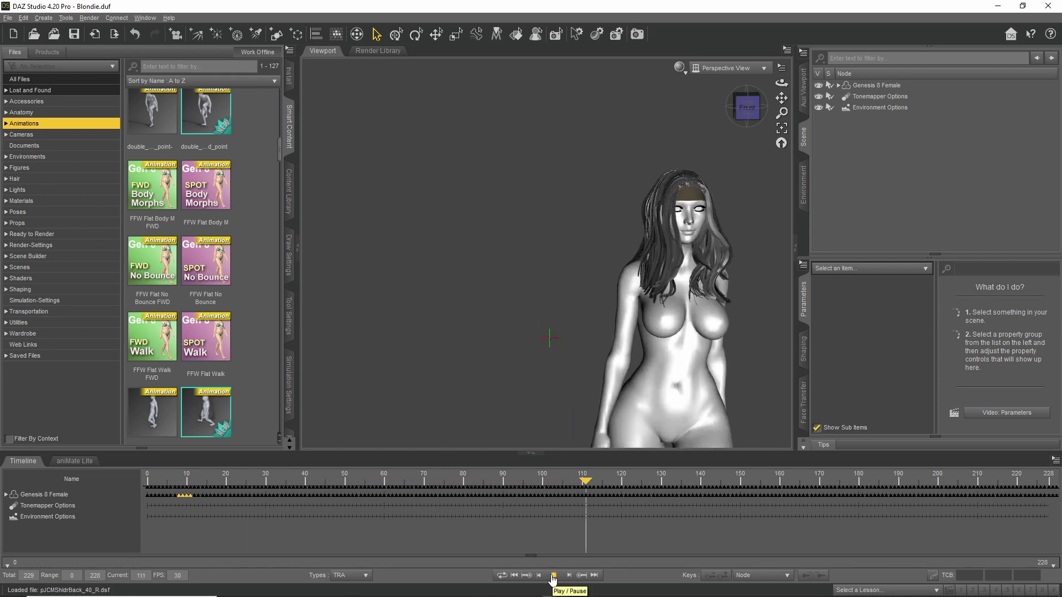
pyautogui.click(553, 575)
pyautogui.click(539, 576)
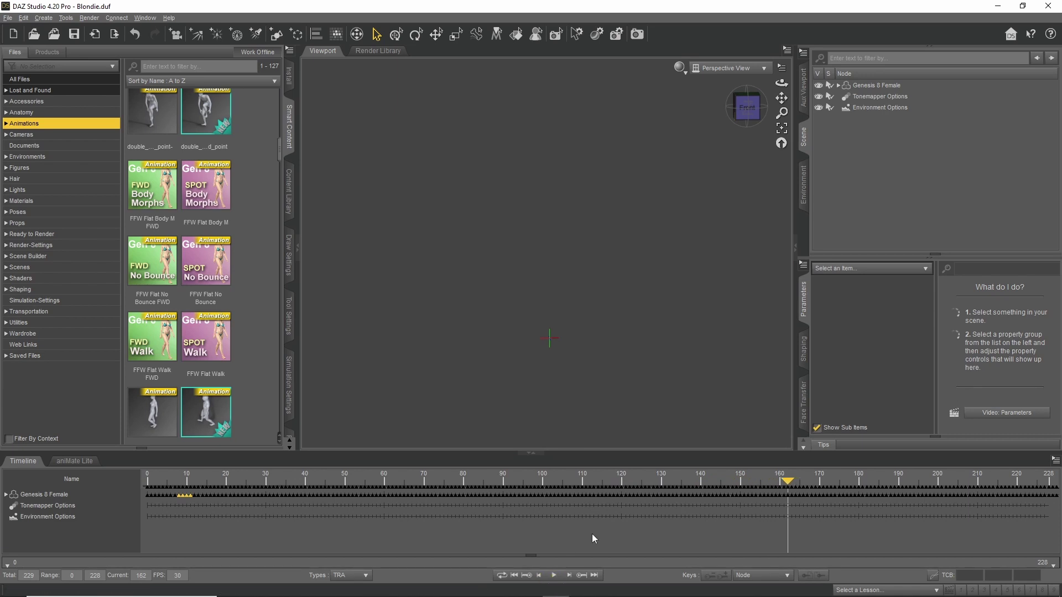
pyautogui.moveTo(789, 482); pyautogui.dragTo(75, 474)
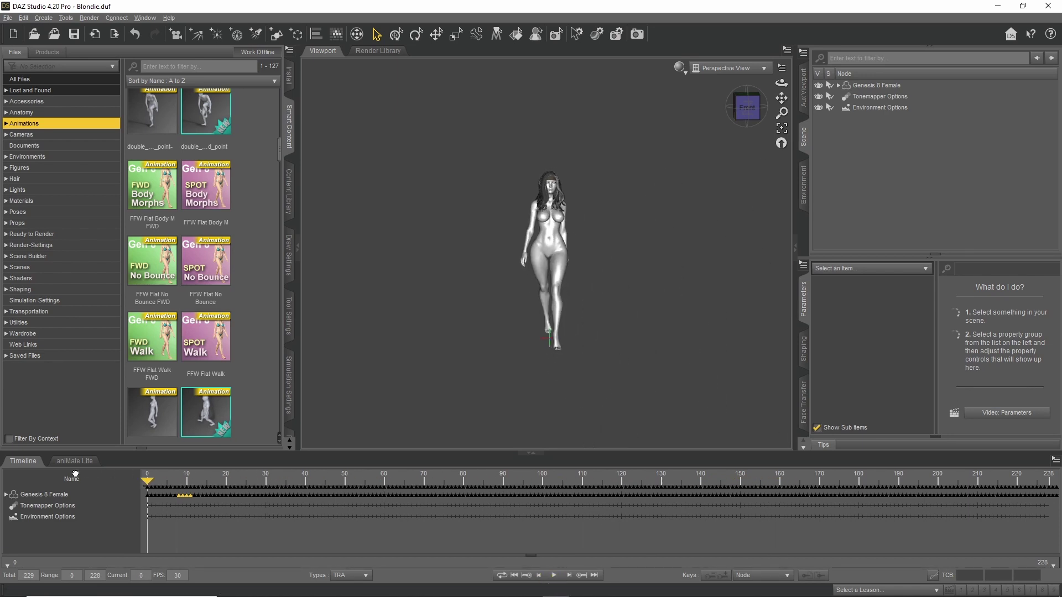
# Export the animated figure to the Desktop as Sexy Walk.fbx with embedded textures
pyautogui.click(8, 20)
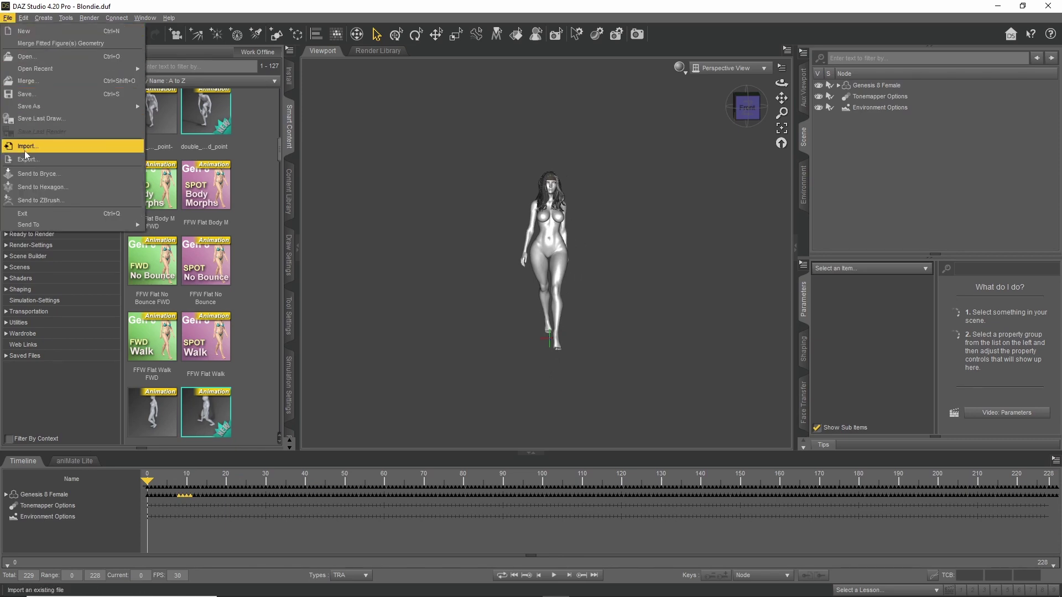
pyautogui.click(26, 167)
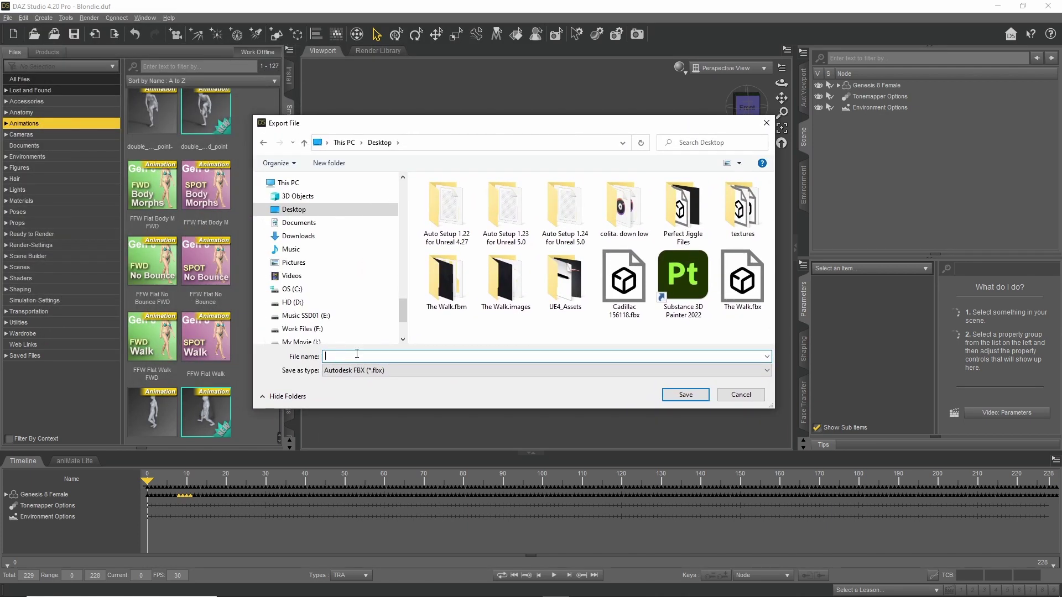
pyautogui.write('Sexy Walk')
pyautogui.click(688, 395)
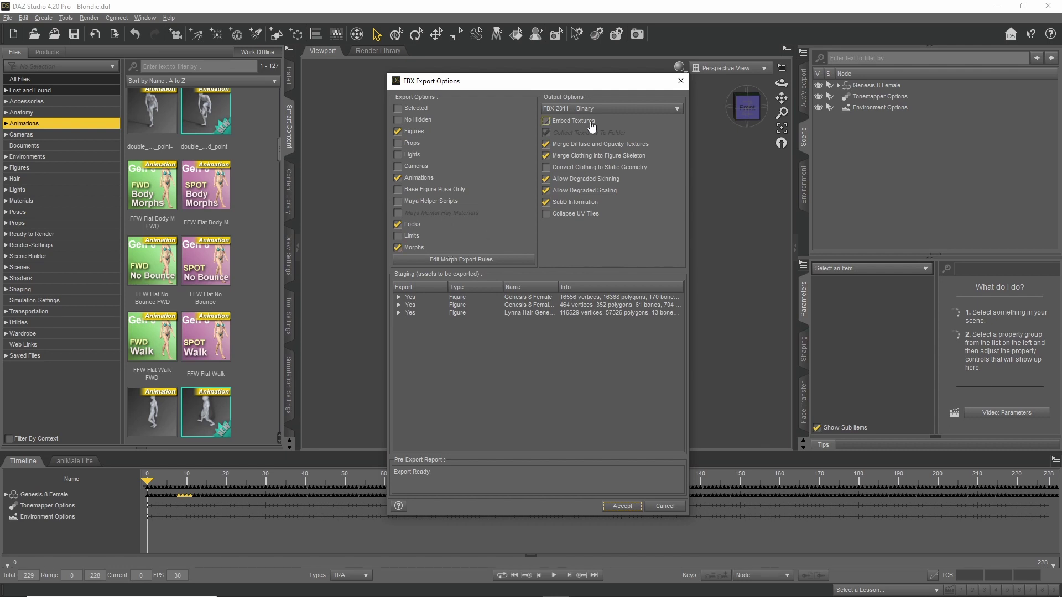
pyautogui.click(603, 125)
pyautogui.click(622, 506)
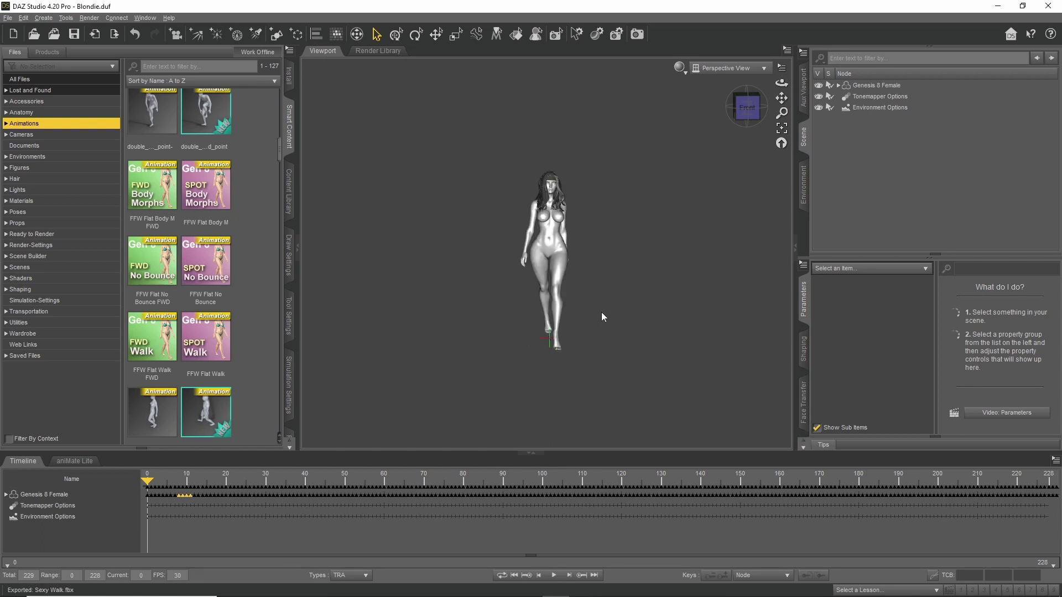
pyautogui.moveTo(528, 595)
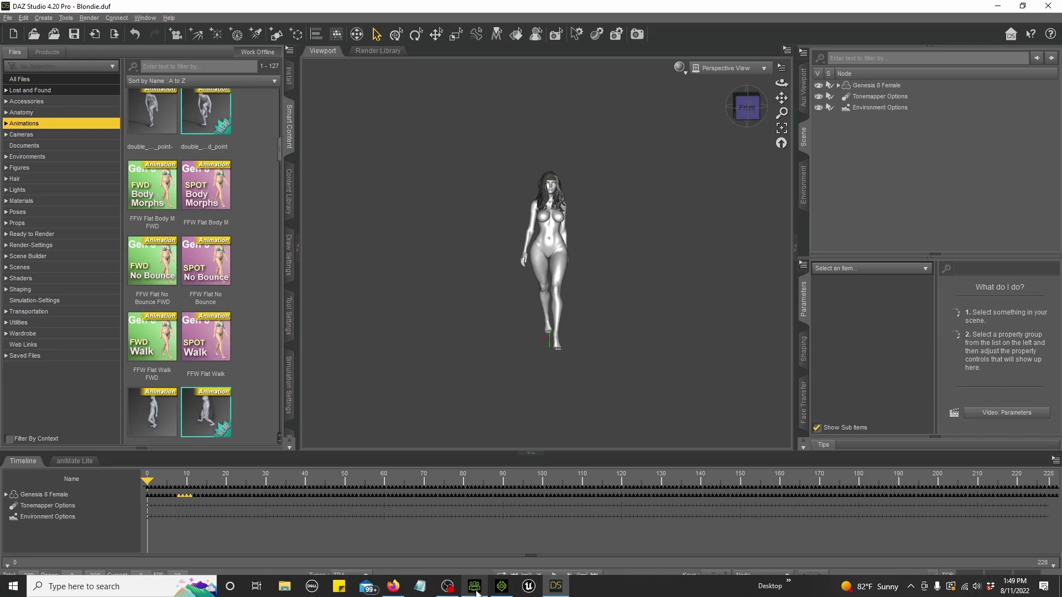
# Import Sexy Walk.fbx onto CC3_Base_Plus with the Daz4Genesis8 profile using Convert All
pyautogui.click(502, 586)
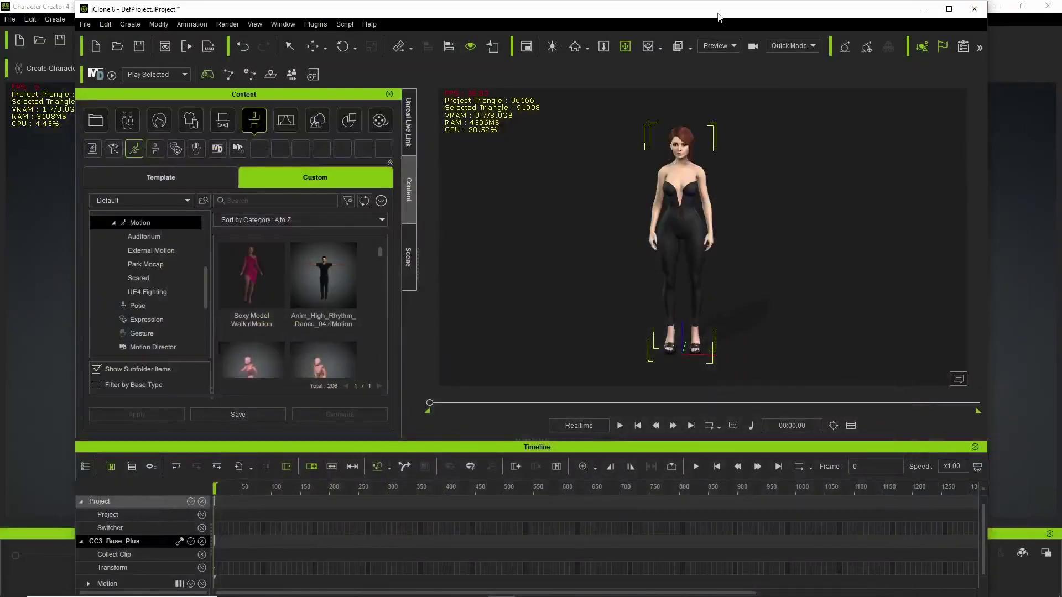
pyautogui.moveTo(726, 13); pyautogui.dragTo(677, 187)
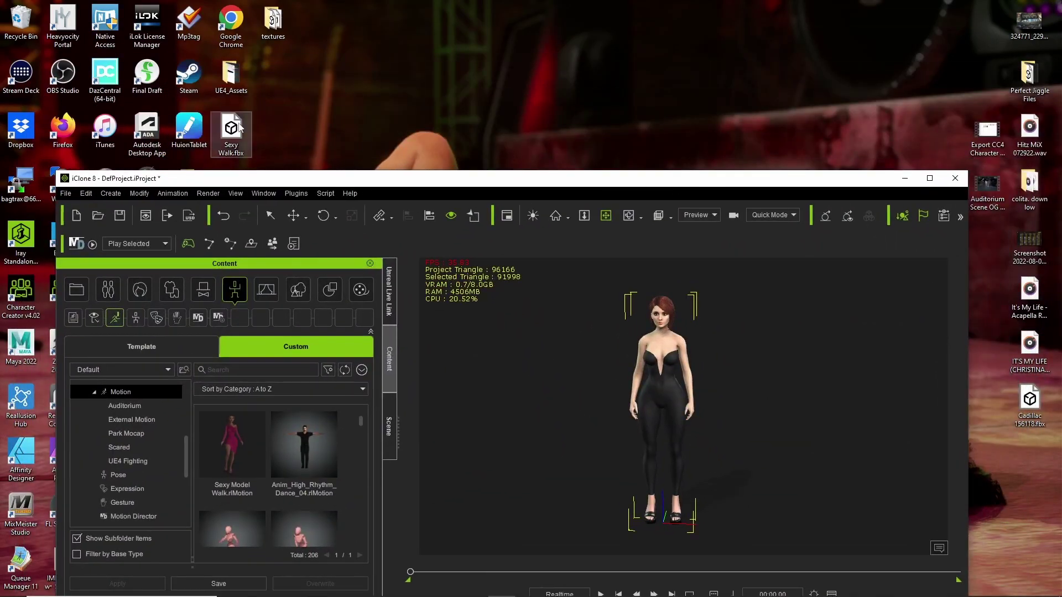
pyautogui.moveTo(231, 130); pyautogui.dragTo(669, 400)
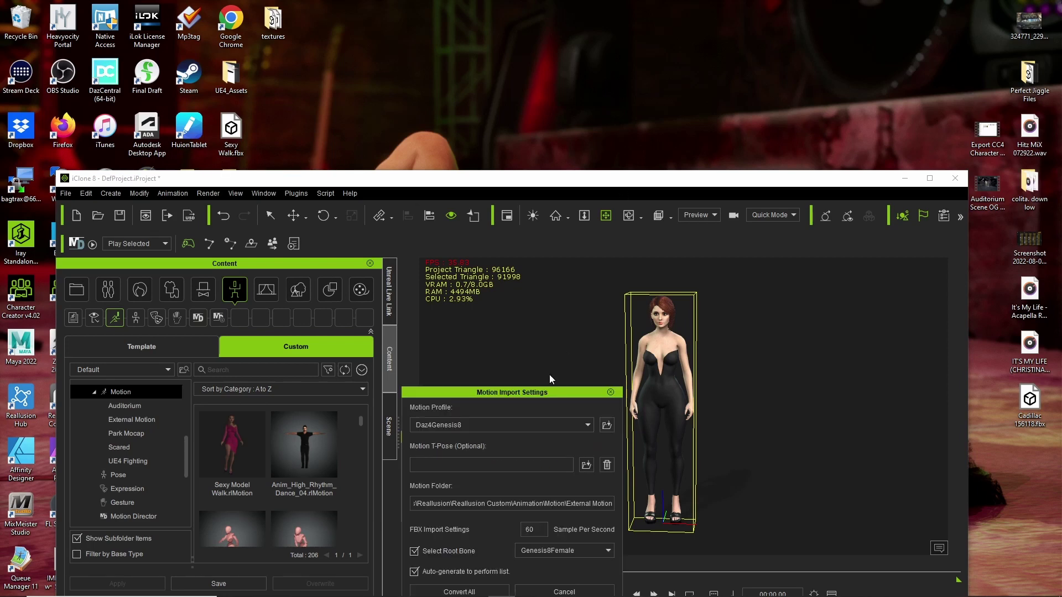
pyautogui.moveTo(535, 397); pyautogui.dragTo(551, 288)
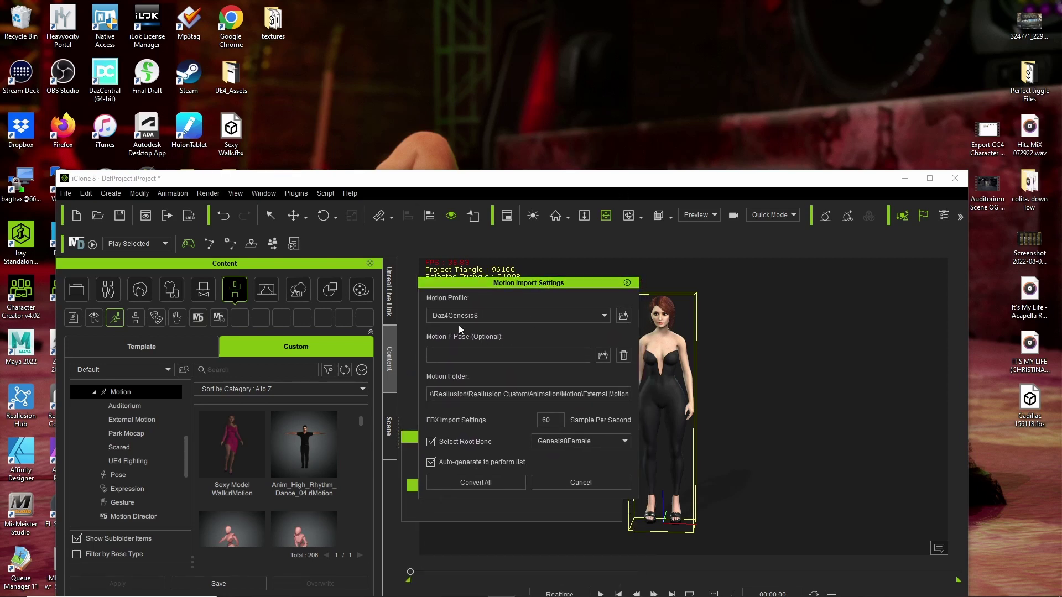
pyautogui.click(479, 484)
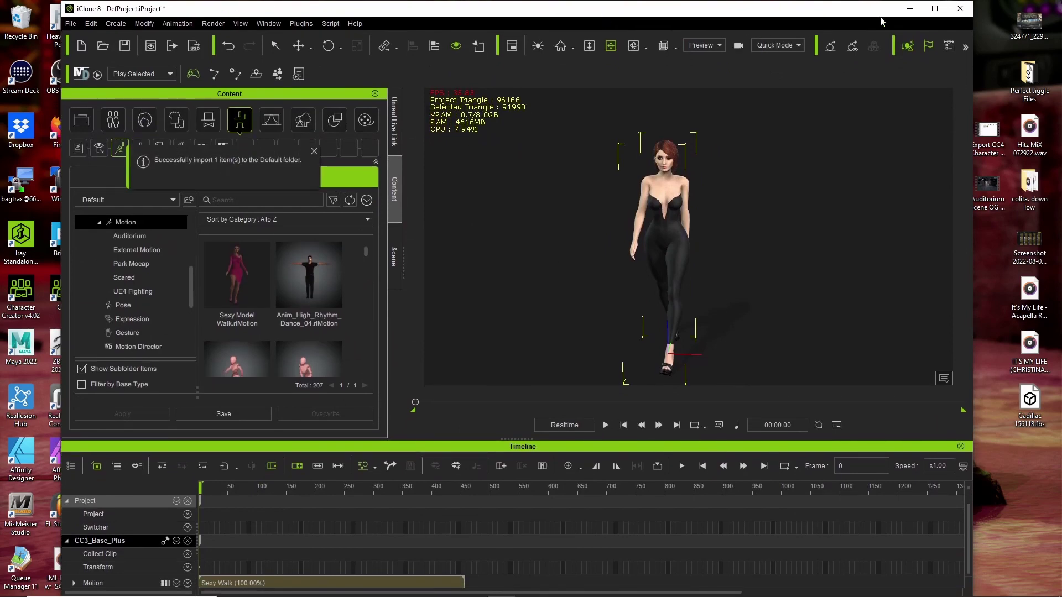
# Maximize the iClone window and preview the imported Sexy Walk motion
pyautogui.click(934, 9)
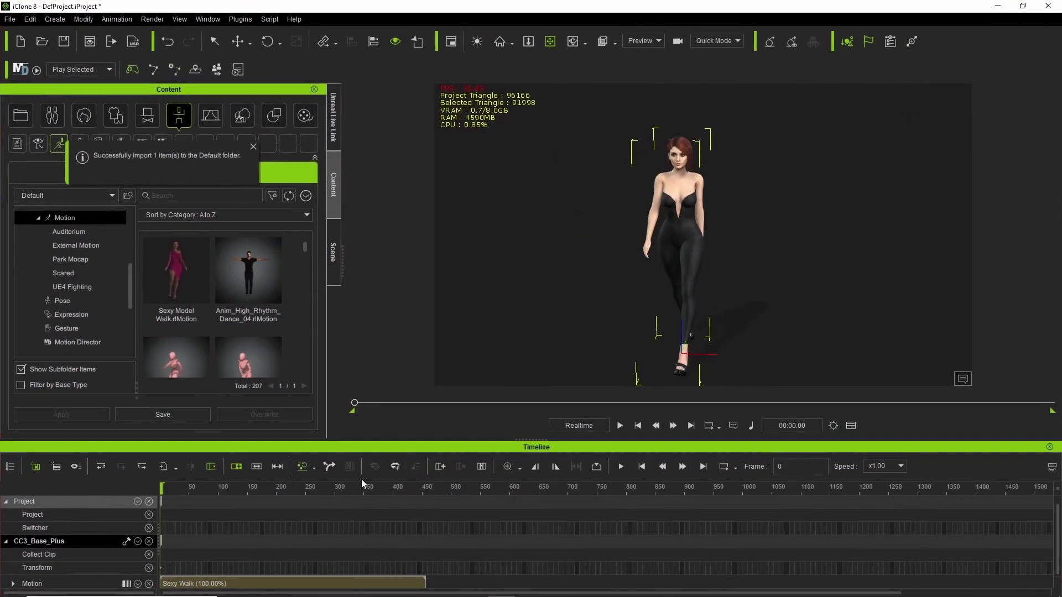
pyautogui.click(621, 425)
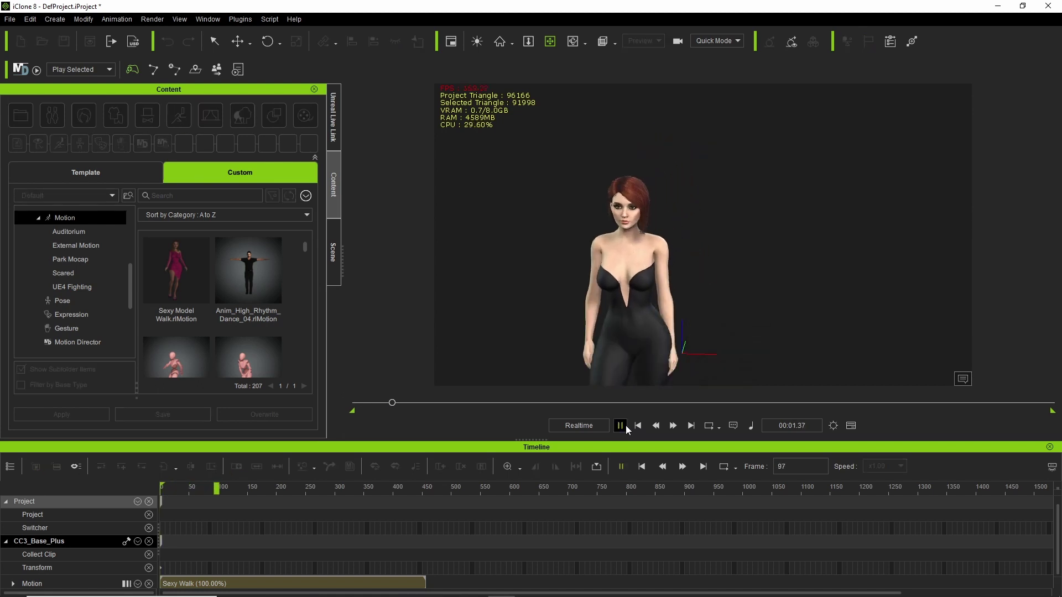
pyautogui.click(620, 425)
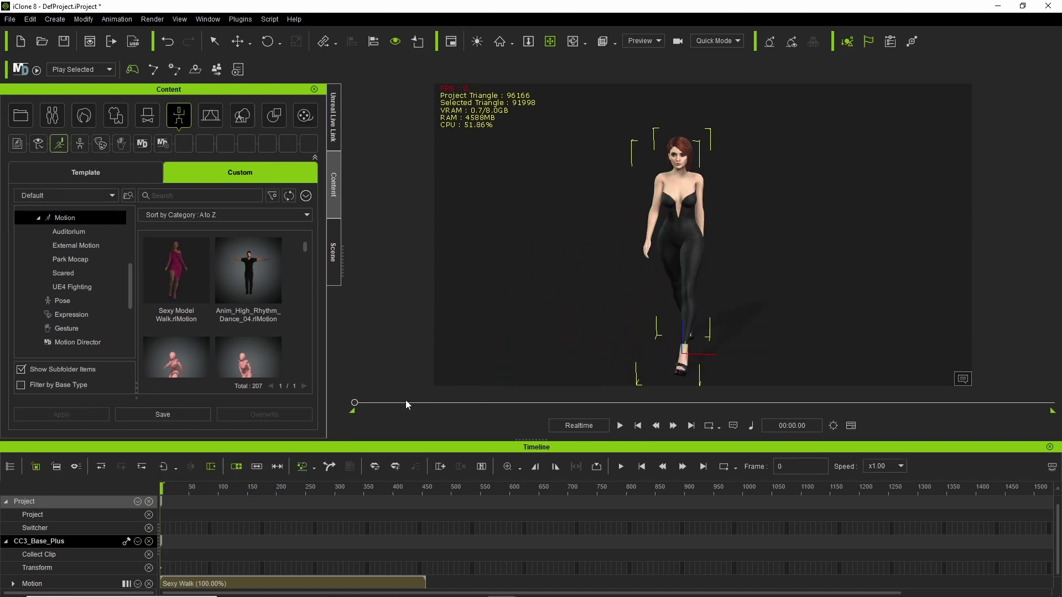
# Orbit, zoom and pan the camera to frame the character larger from the side
pyautogui.scroll(-2, 671, 232)
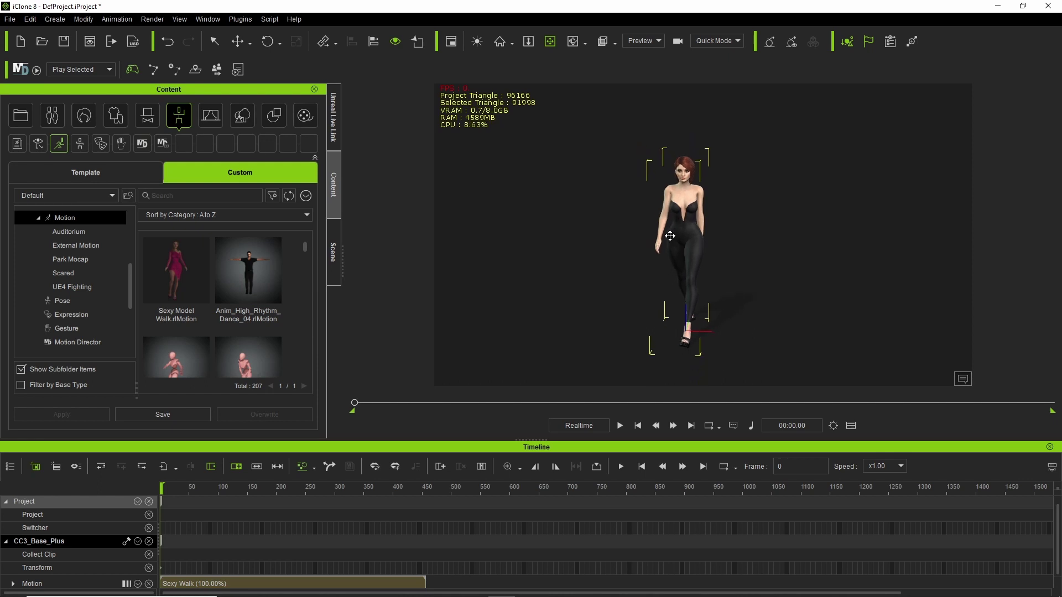
pyautogui.moveTo(670, 232); pyautogui.dragTo(685, 240, button='right')
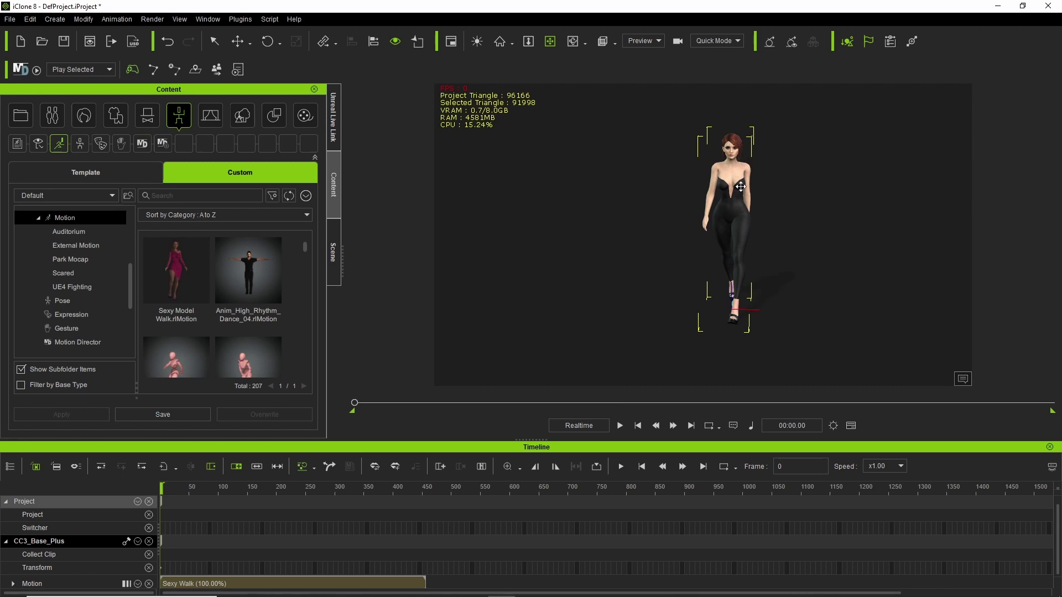
pyautogui.moveTo(724, 221); pyautogui.dragTo(639, 204, button='right')
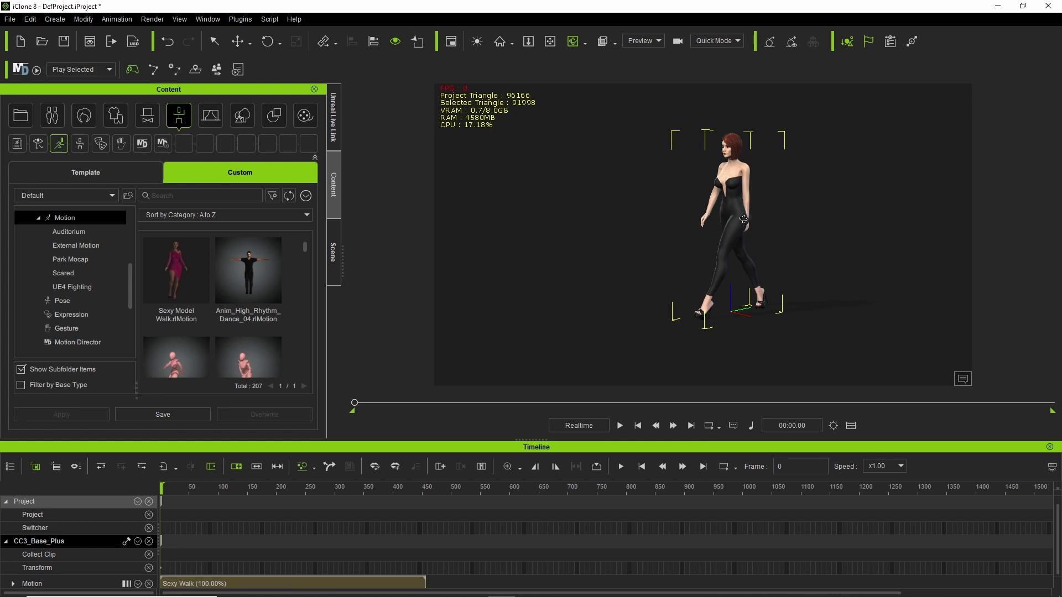
pyautogui.moveTo(739, 223); pyautogui.dragTo(749, 196, button='right')
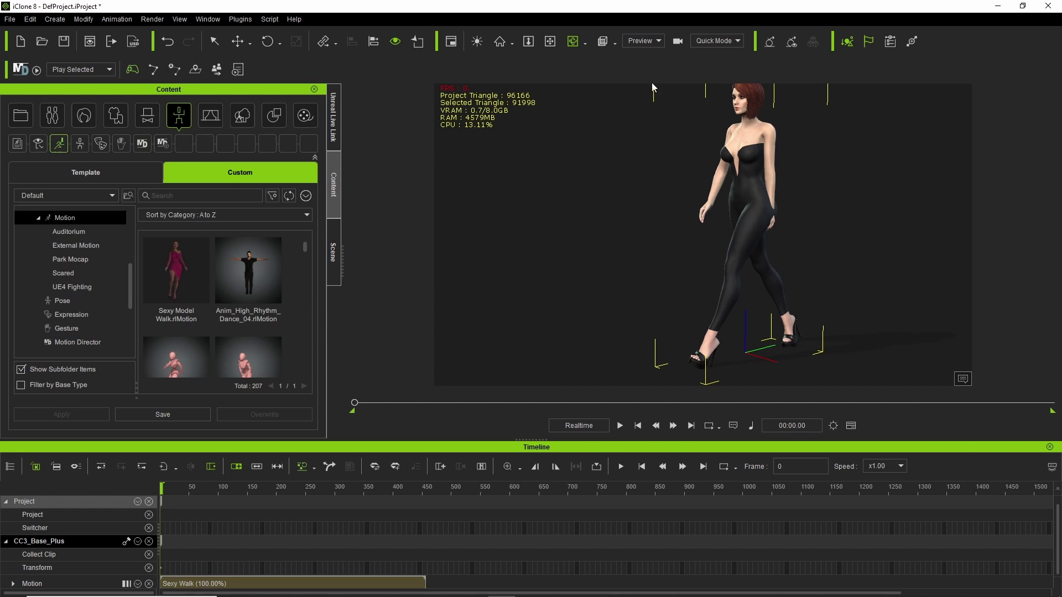
pyautogui.click(550, 42)
pyautogui.moveTo(647, 173); pyautogui.dragTo(632, 188)
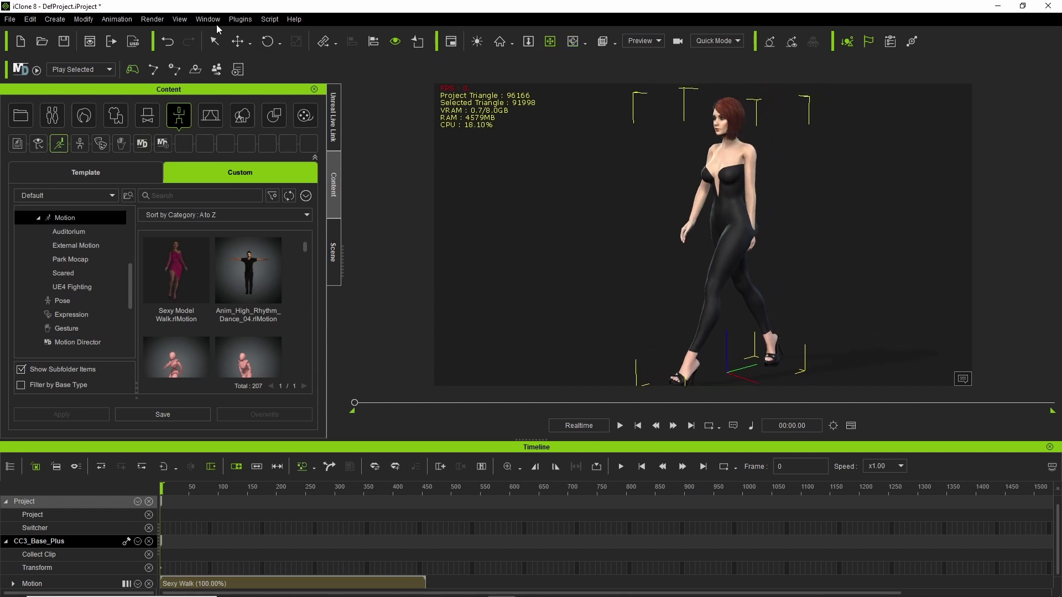
# Show the Modify panel's Motion tab and open Edit Motion Layer for the character
pyautogui.click(213, 20)
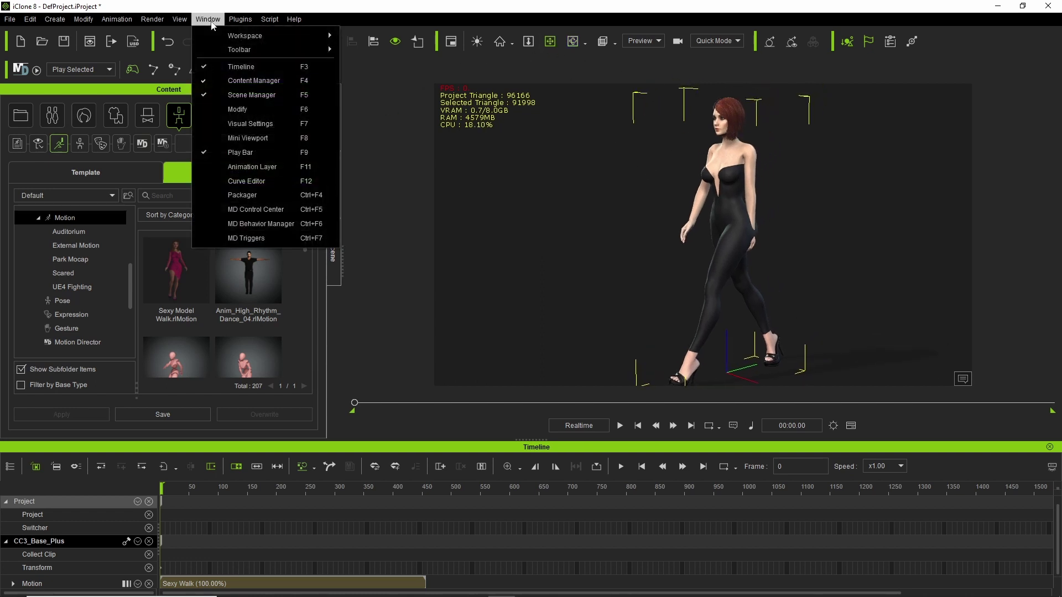
pyautogui.click(232, 109)
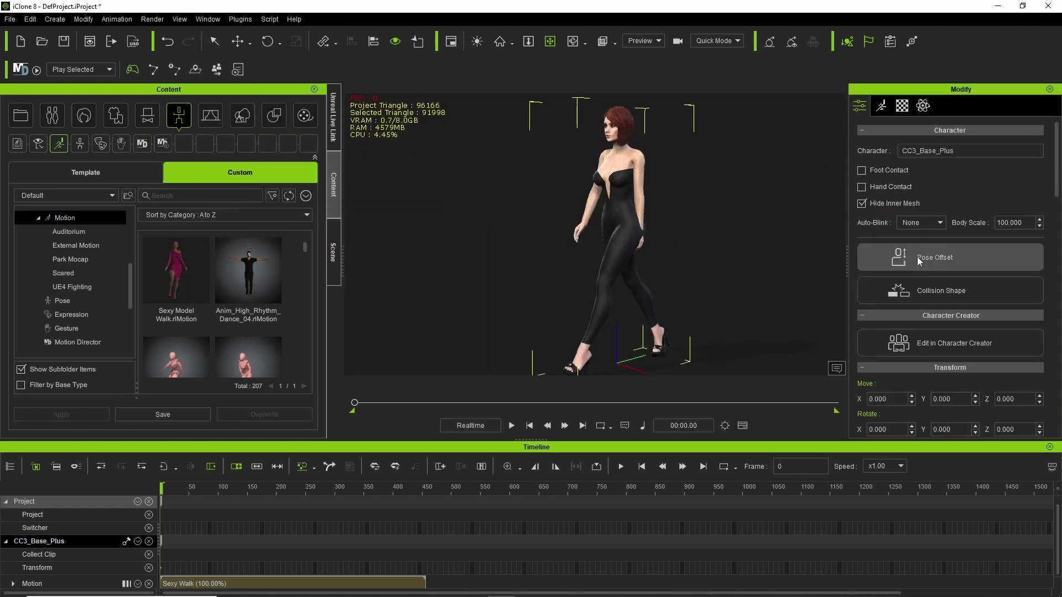
pyautogui.click(884, 109)
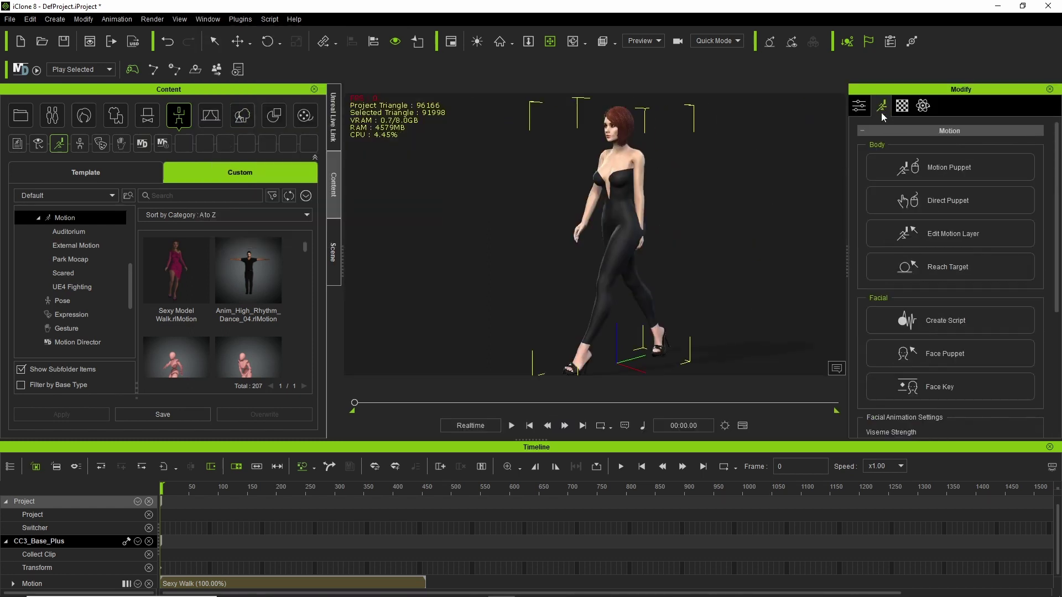
pyautogui.click(977, 231)
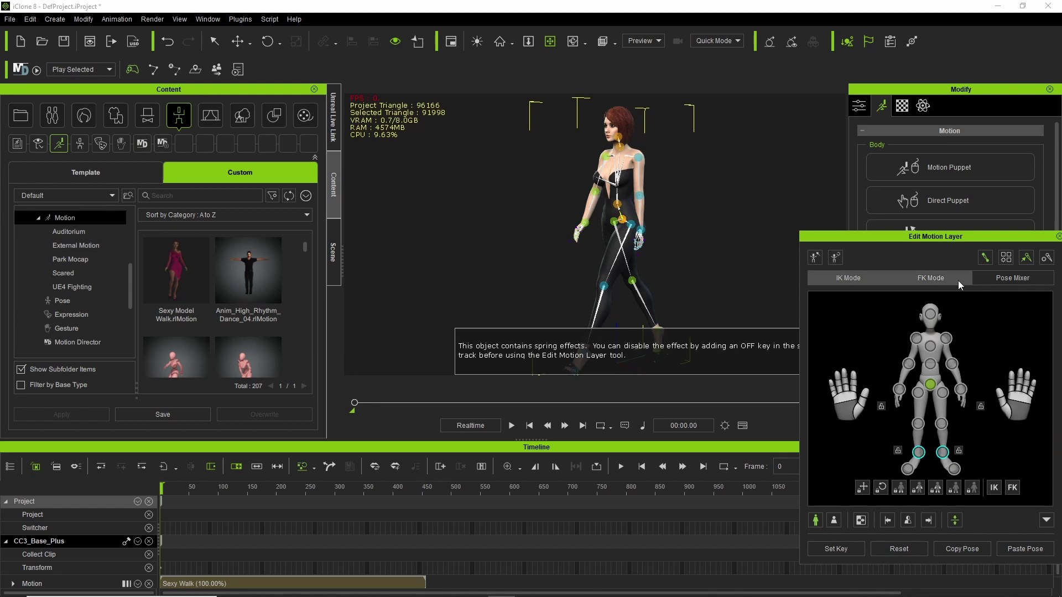
# Rotate the left forearm slightly outward at the elbow to clear the body, then close the editor
pyautogui.click(945, 338)
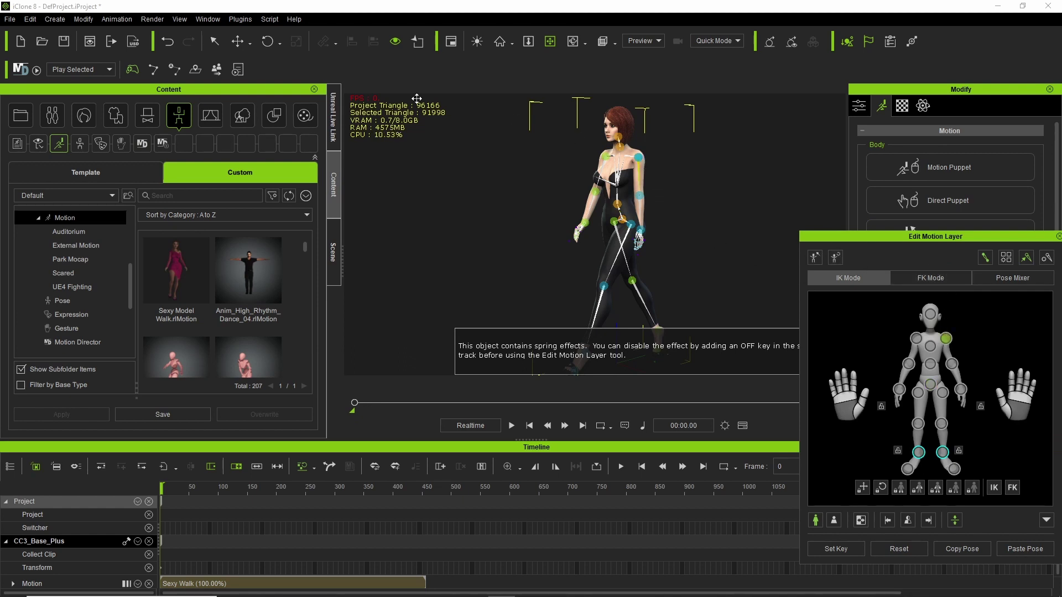
pyautogui.click(266, 43)
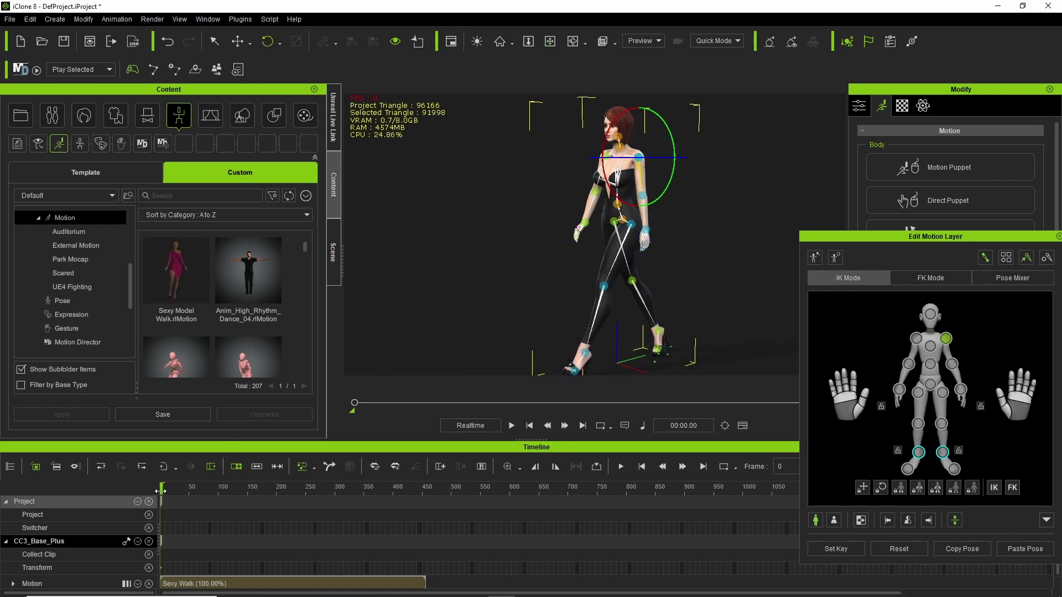
pyautogui.click(643, 196)
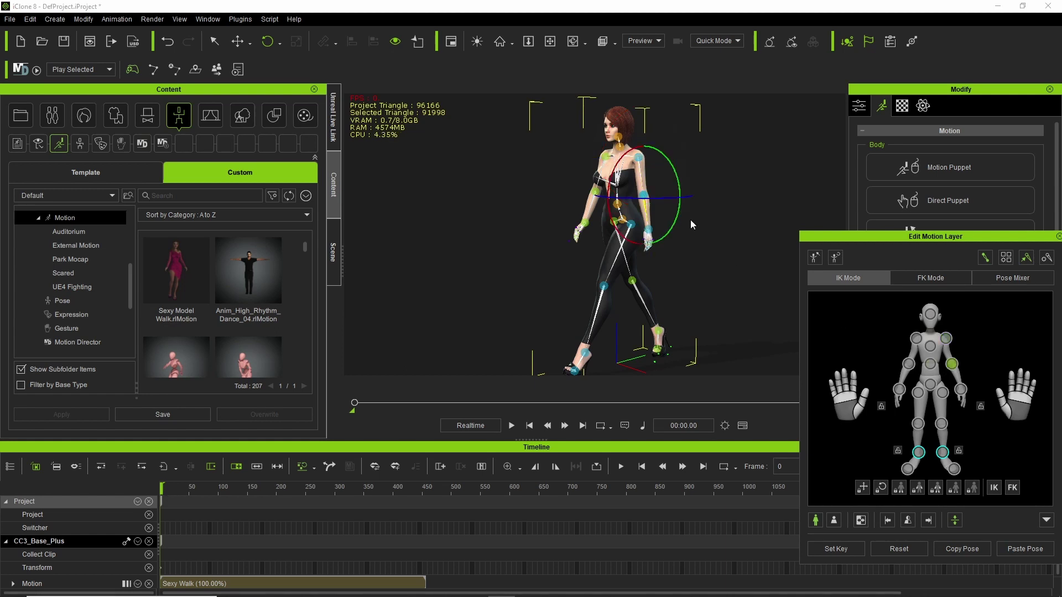
pyautogui.moveTo(678, 216); pyautogui.dragTo(679, 211)
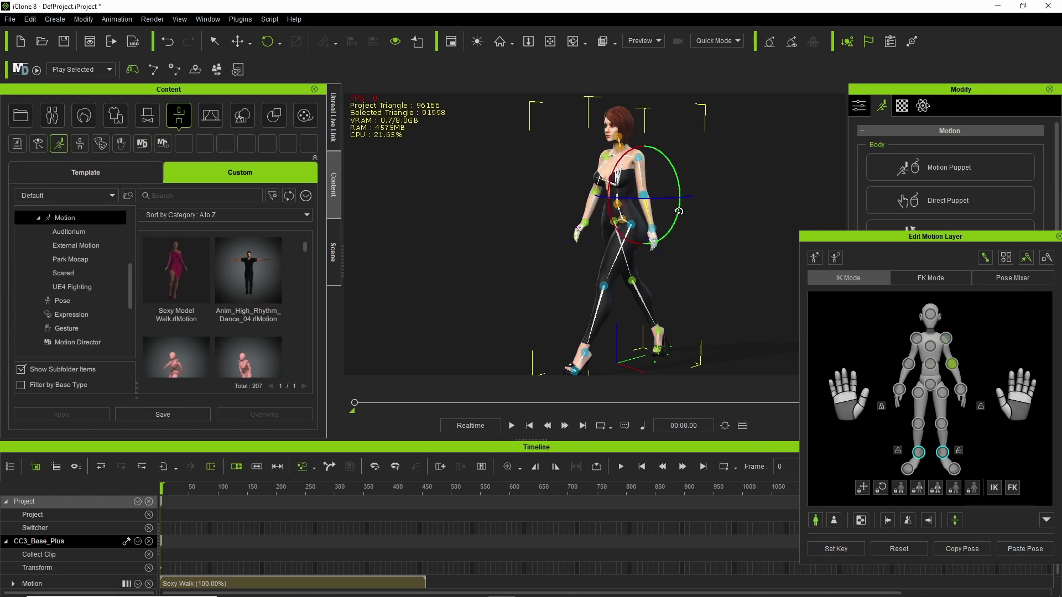
pyautogui.moveTo(1057, 237); pyautogui.dragTo(1017, 181)
pyautogui.click(1017, 181)
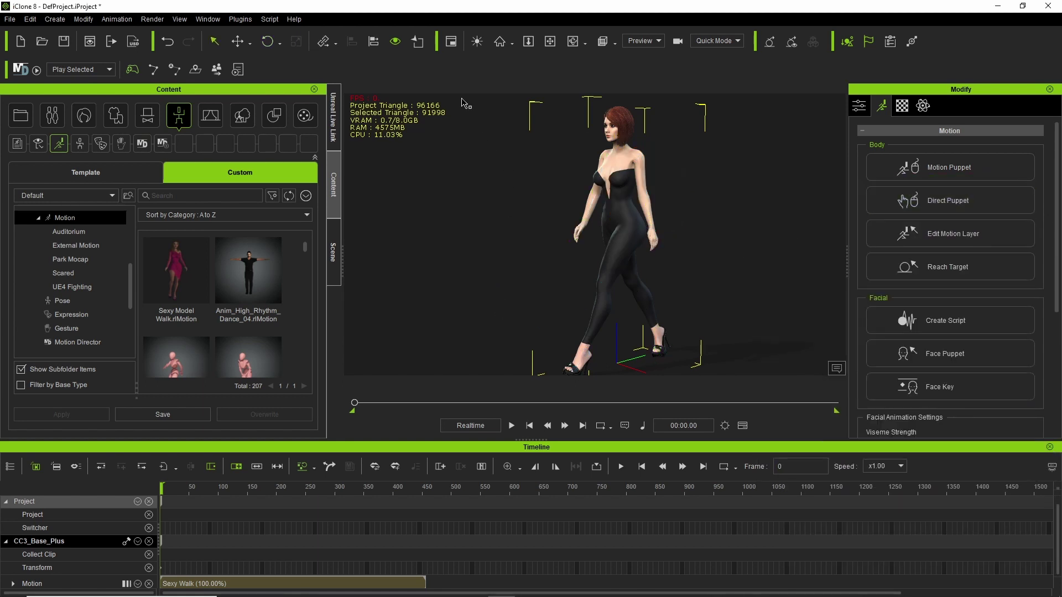
pyautogui.press('space')
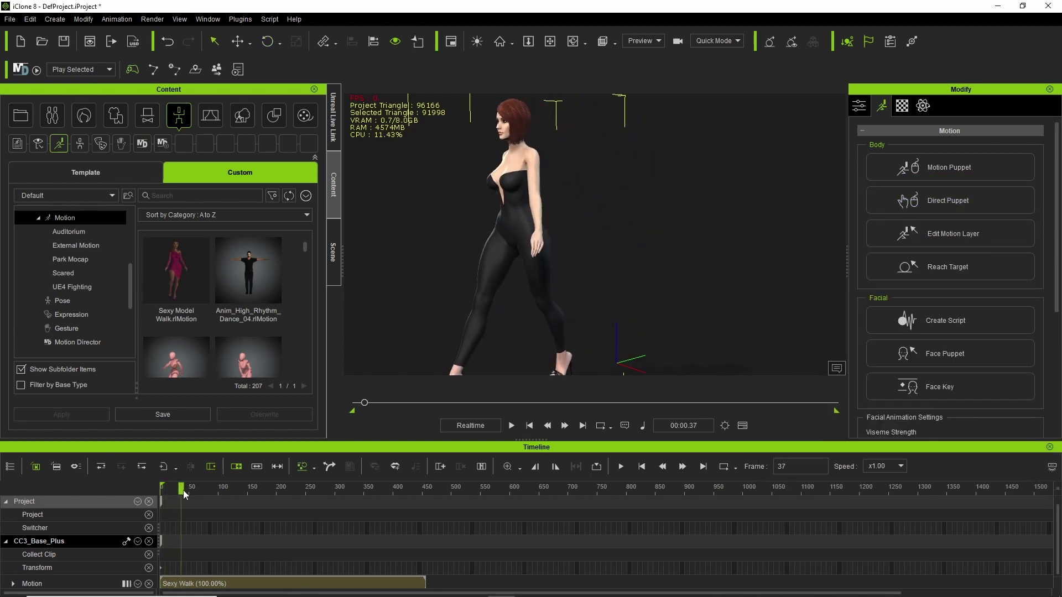
pyautogui.click(188, 490)
pyautogui.moveTo(189, 490); pyautogui.dragTo(128, 499)
pyautogui.press('space')
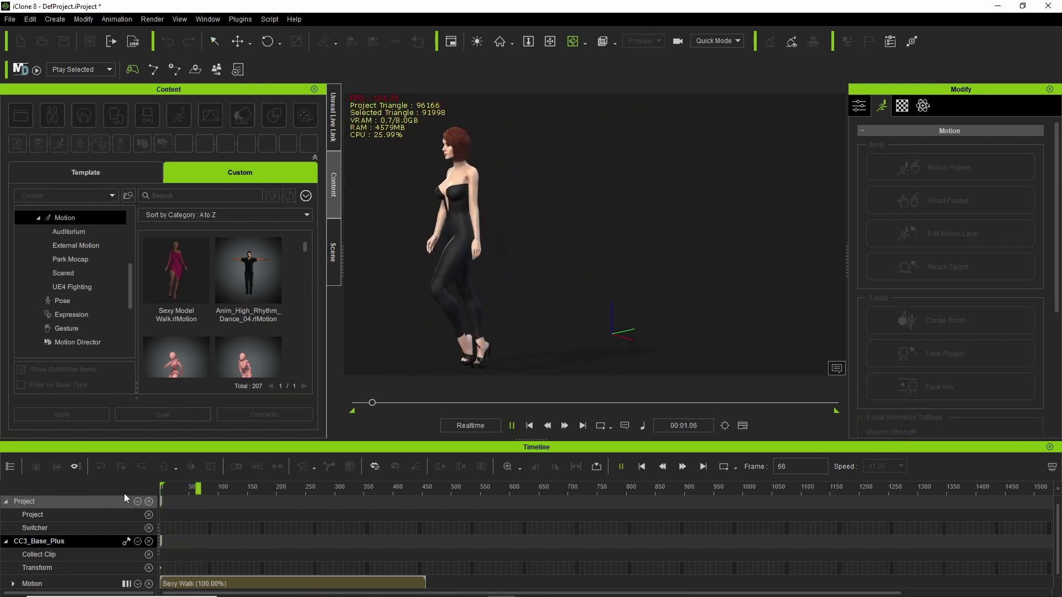
pyautogui.press('space')
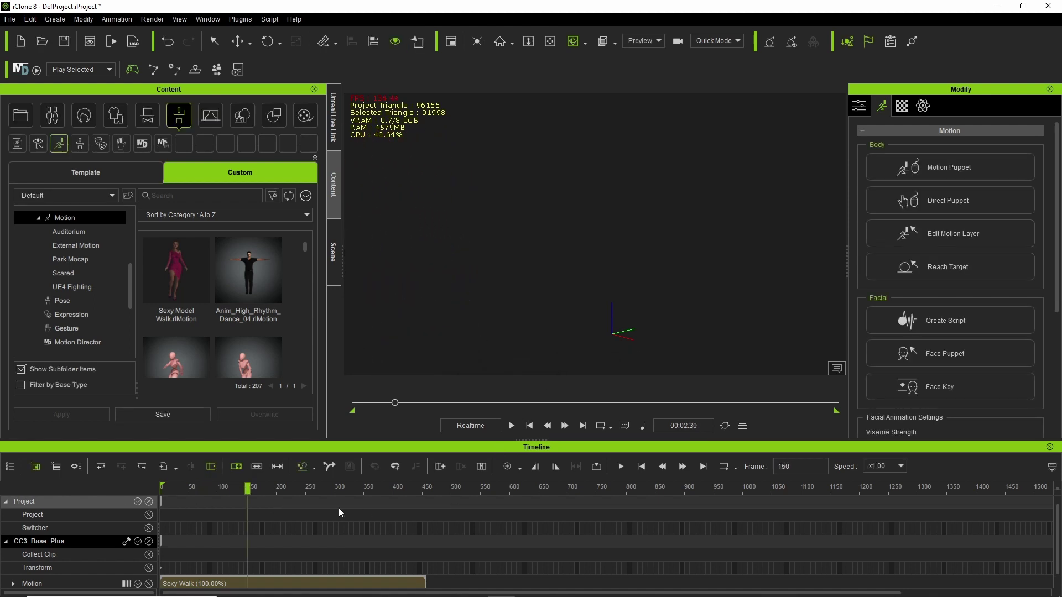
pyautogui.moveTo(246, 491); pyautogui.dragTo(134, 486)
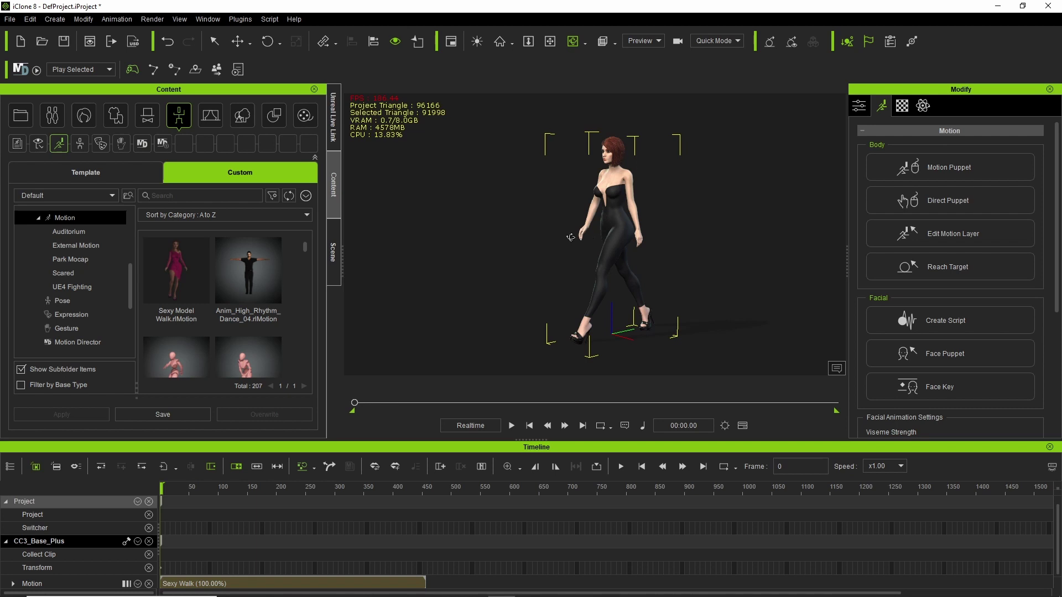